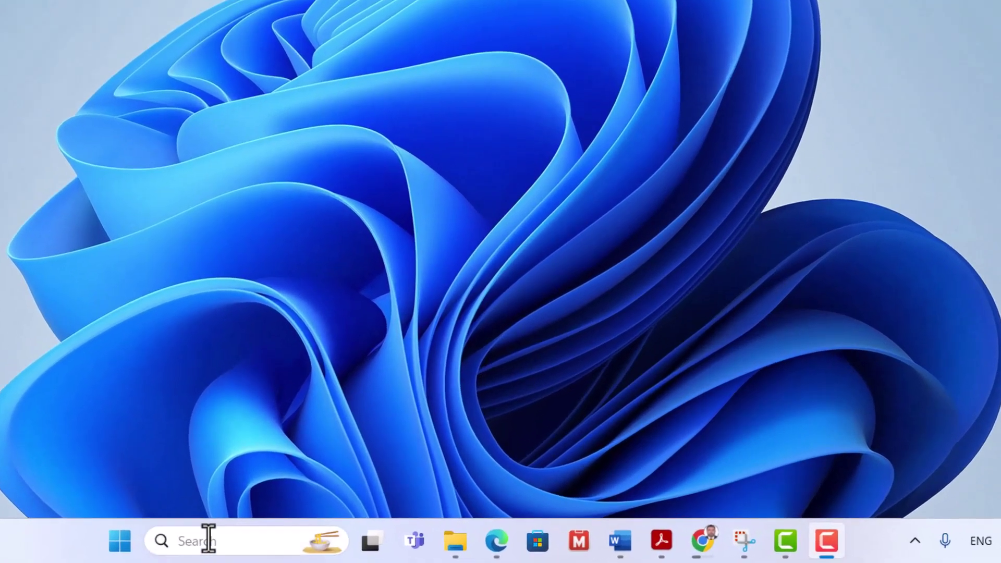
Search Windows for "sy" and open the System control panel entry to check the computer's system information.
{"action": "left_click", "coordinate": [306, 548]}
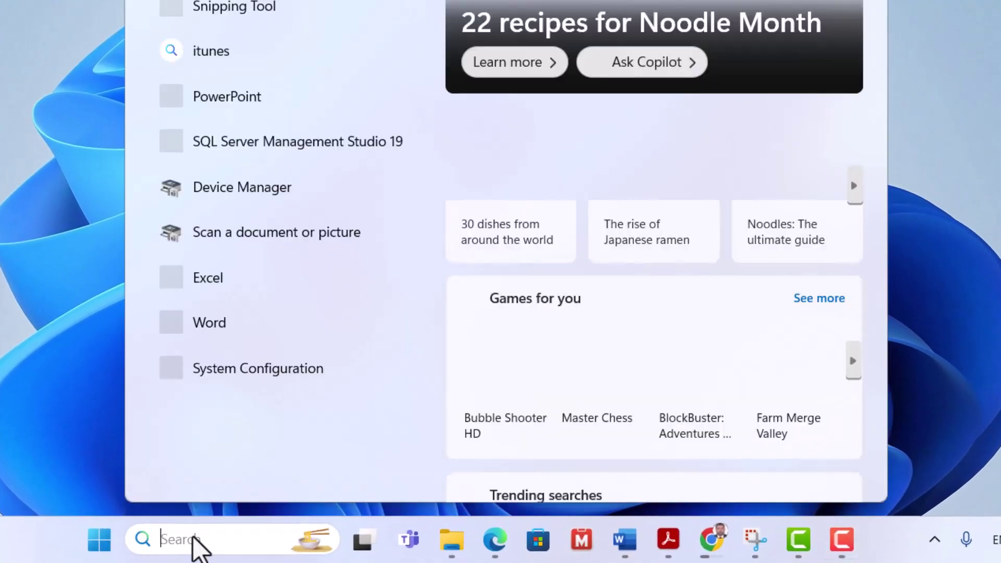
{"action": "type", "text": "sy"}
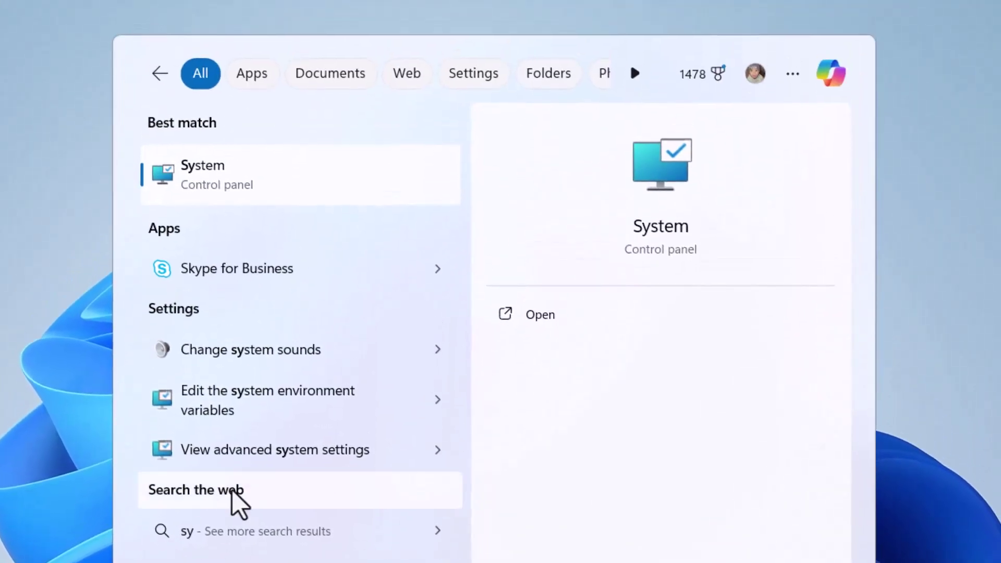
{"action": "left_click", "coordinate": [232, 188]}
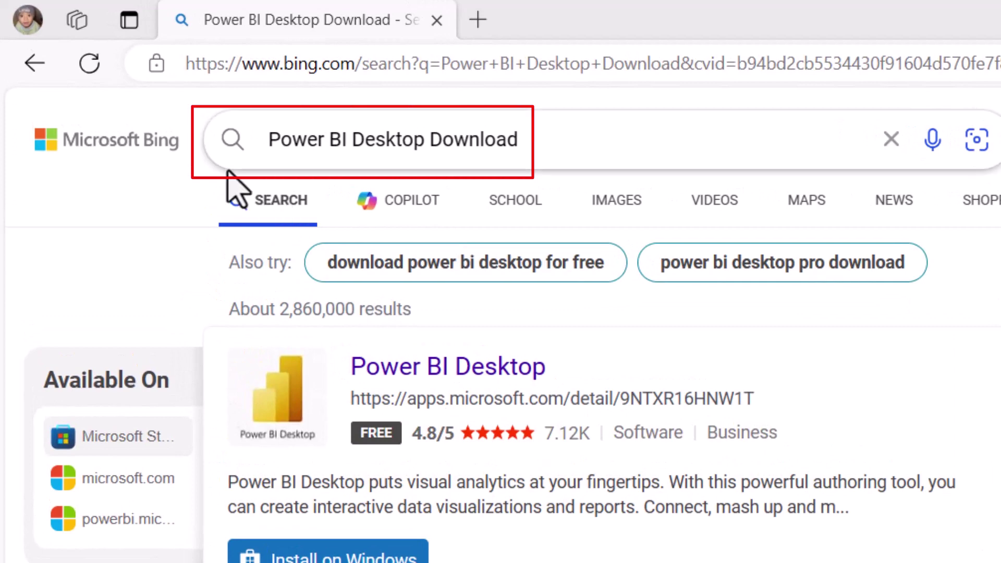
From the Bing results for "Power BI Desktop Download", open Microsoft's Power BI downloads page and go to Power BI Desktop's advanced download options.
{"action": "left_click", "coordinate": [285, 156]}
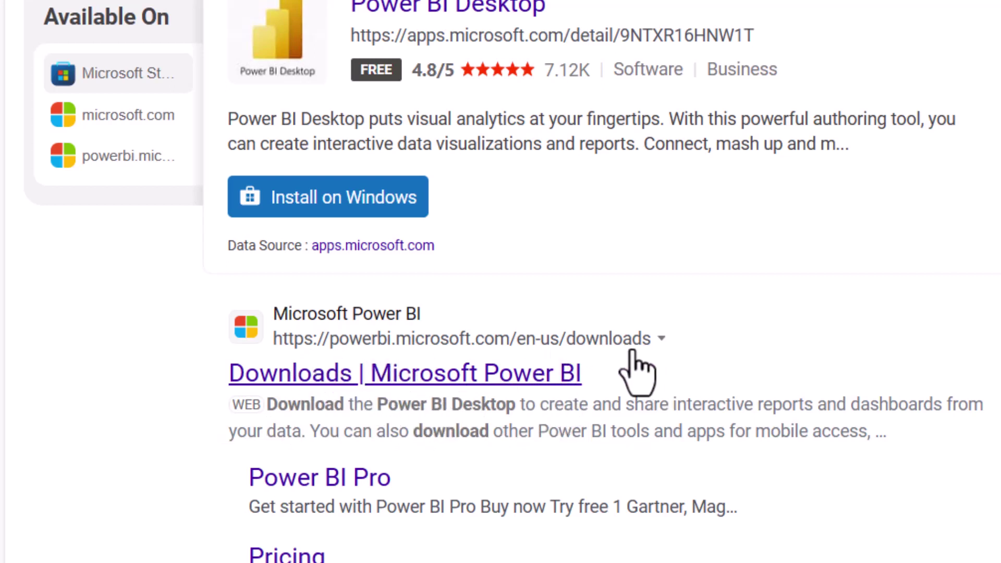
{"action": "left_click", "coordinate": [359, 372]}
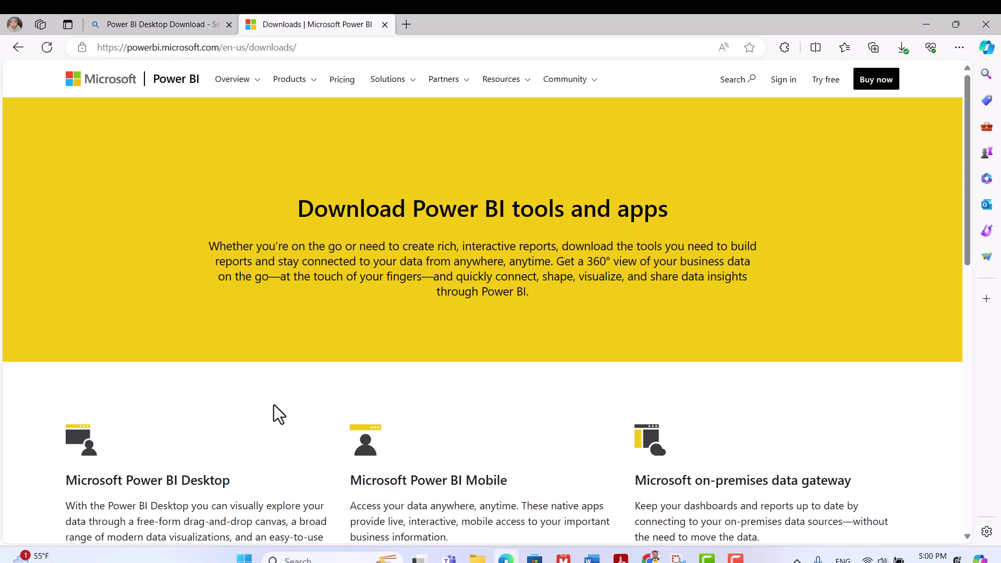
{"action": "scroll", "coordinate": [307, 371], "scroll_direction": "down", "scroll_amount": 3}
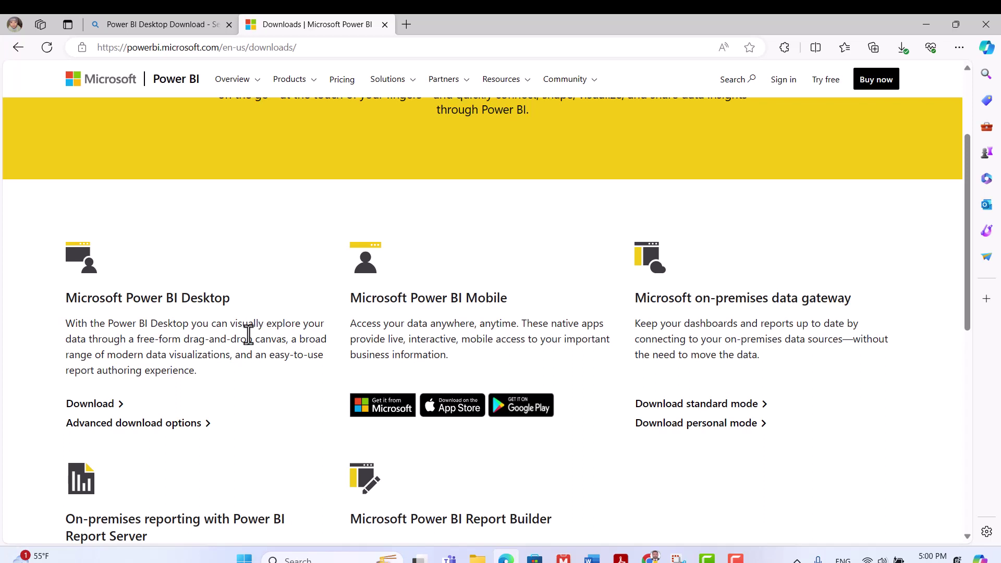
{"action": "scroll", "coordinate": [213, 410], "scroll_direction": "down", "scroll_amount": 5}
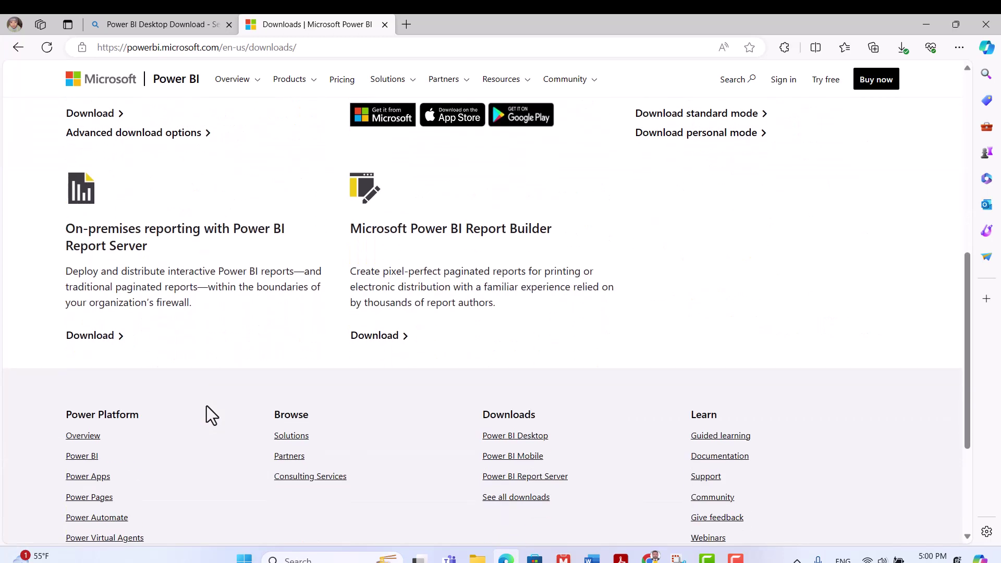
{"action": "scroll", "coordinate": [219, 336], "scroll_direction": "up", "scroll_amount": 4}
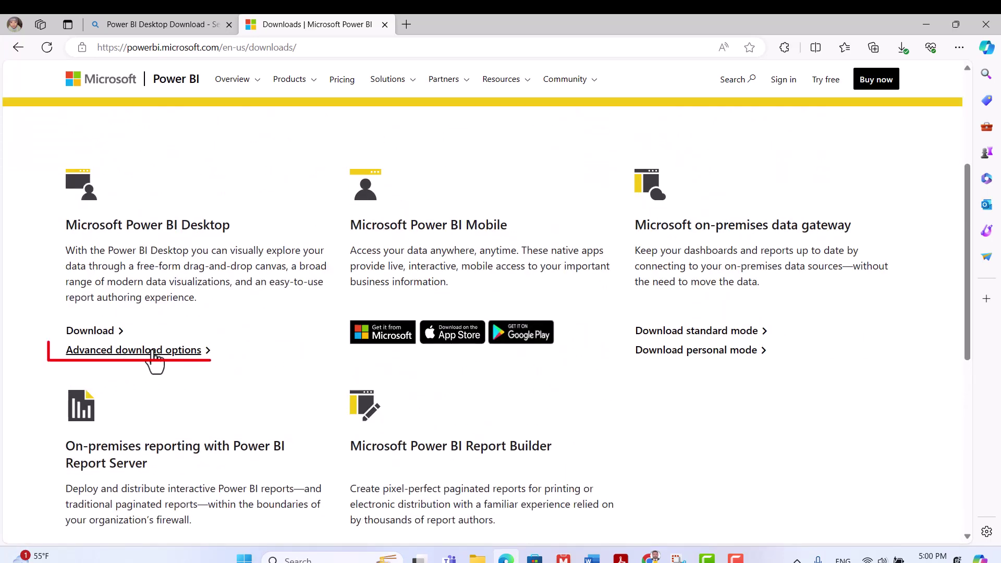
{"action": "left_click", "coordinate": [157, 356]}
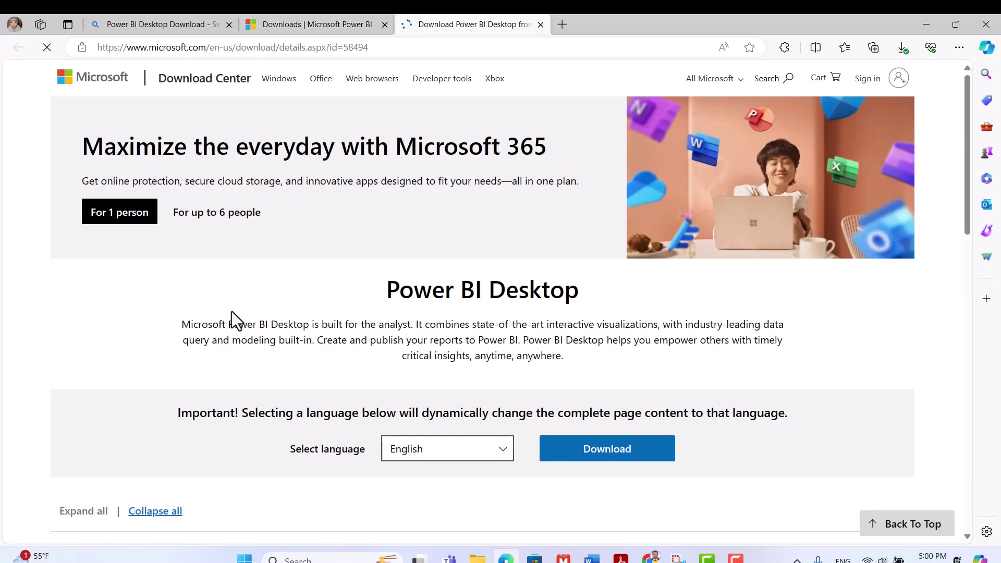
Review the Power BI Desktop download details and expand the system requirements to read the supported operating systems and platforms.
{"action": "scroll", "coordinate": [233, 312], "scroll_direction": "down", "scroll_amount": 7}
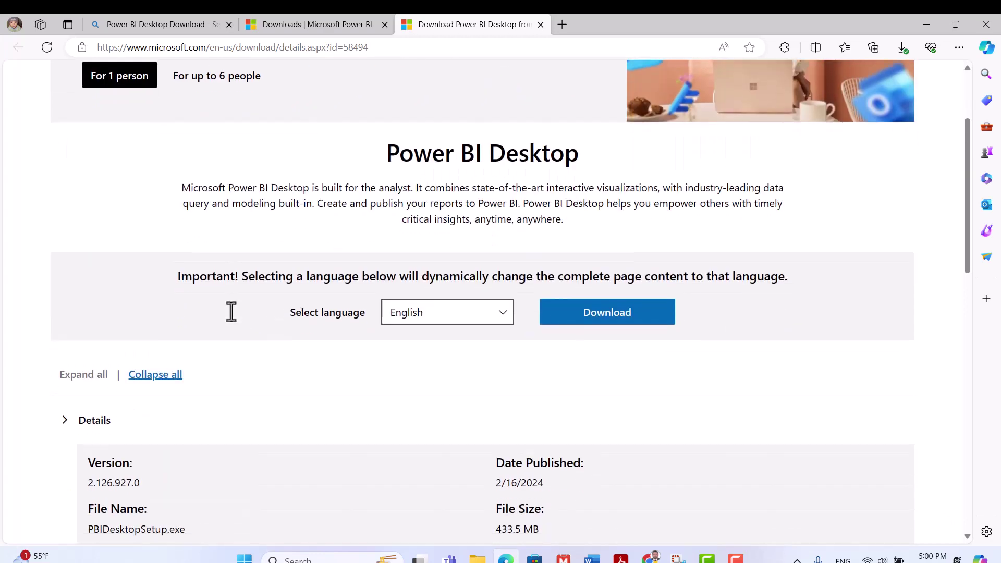
{"action": "scroll", "coordinate": [232, 312], "scroll_direction": "down", "scroll_amount": 6}
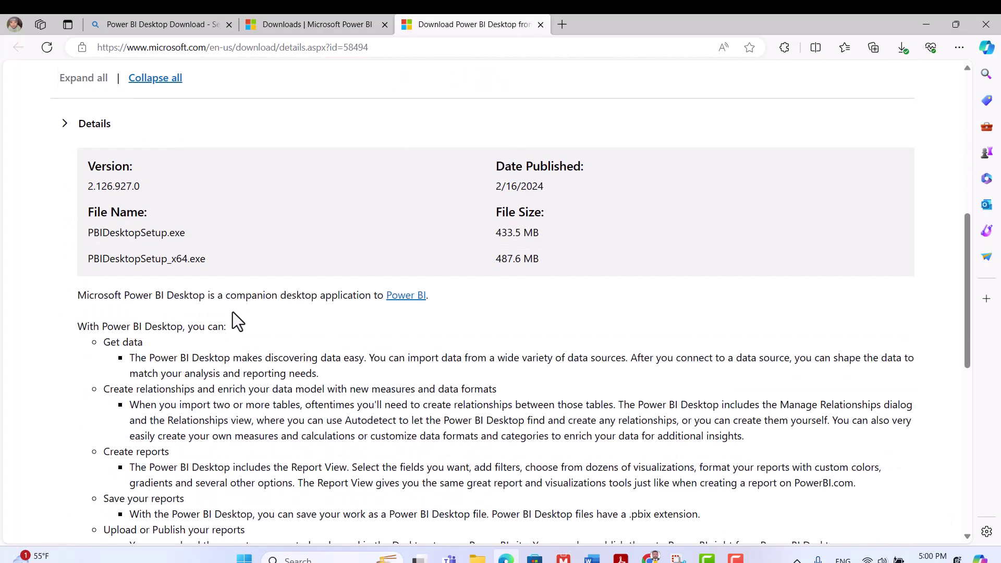
{"action": "scroll", "coordinate": [232, 311], "scroll_direction": "down", "scroll_amount": 1}
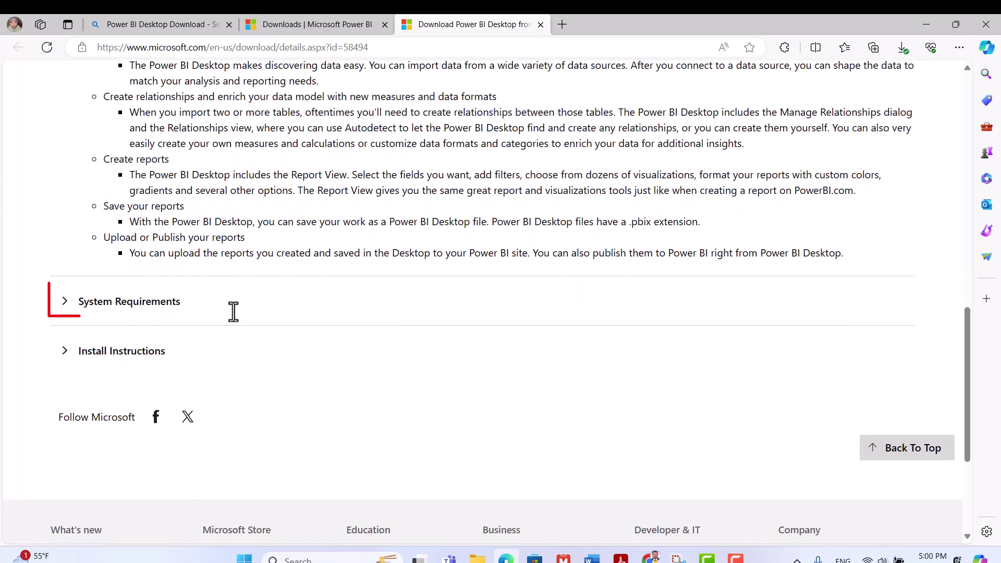
{"action": "left_click", "coordinate": [127, 307]}
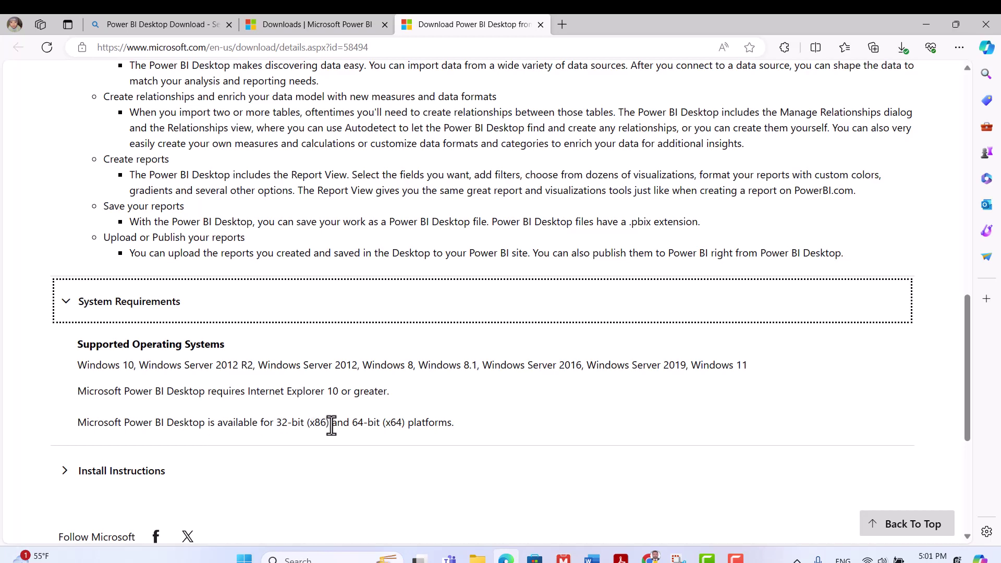
{"action": "left_click_drag", "start_coordinate": [331, 427], "coordinate": [277, 426]}
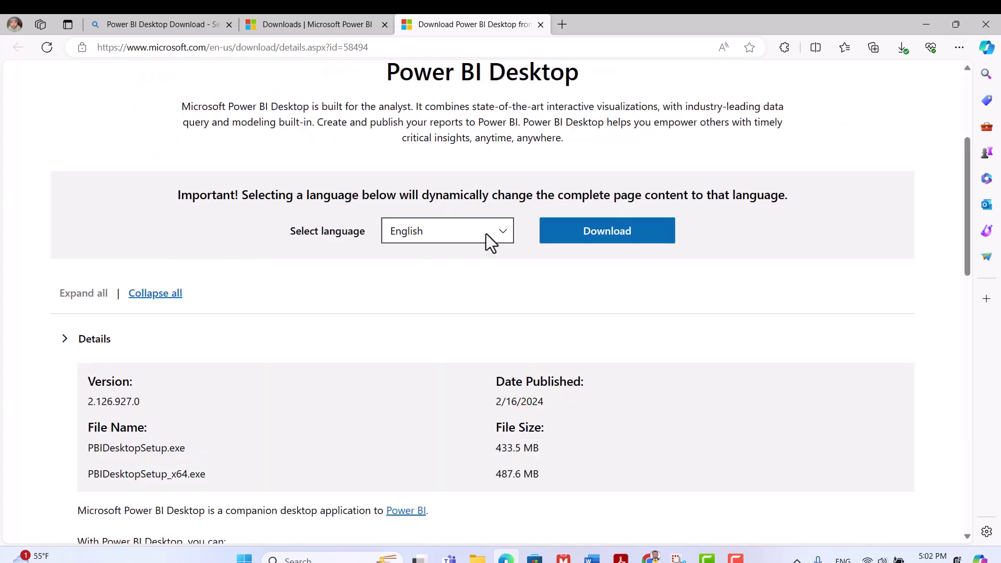
Keep English as the download language and download only the 64-bit installer, PBIDesktopSetup_x64.exe.
{"action": "left_click", "coordinate": [485, 234]}
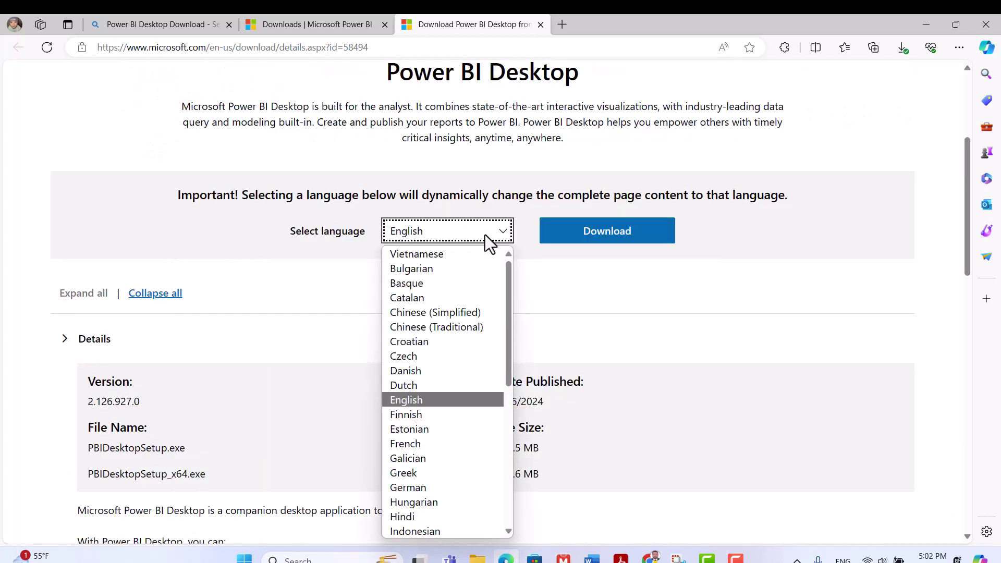
{"action": "left_click", "coordinate": [484, 234]}
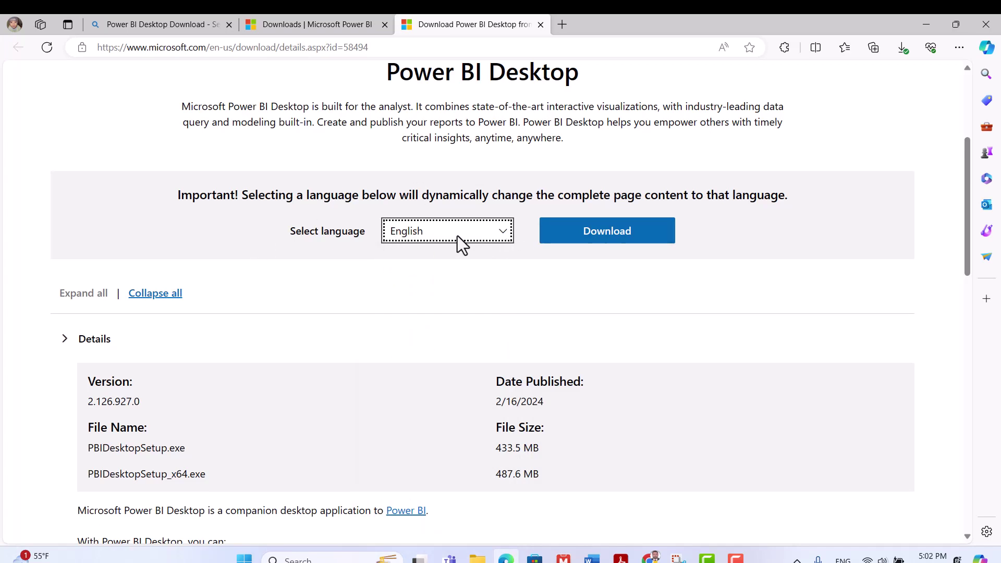
{"action": "left_click", "coordinate": [576, 241]}
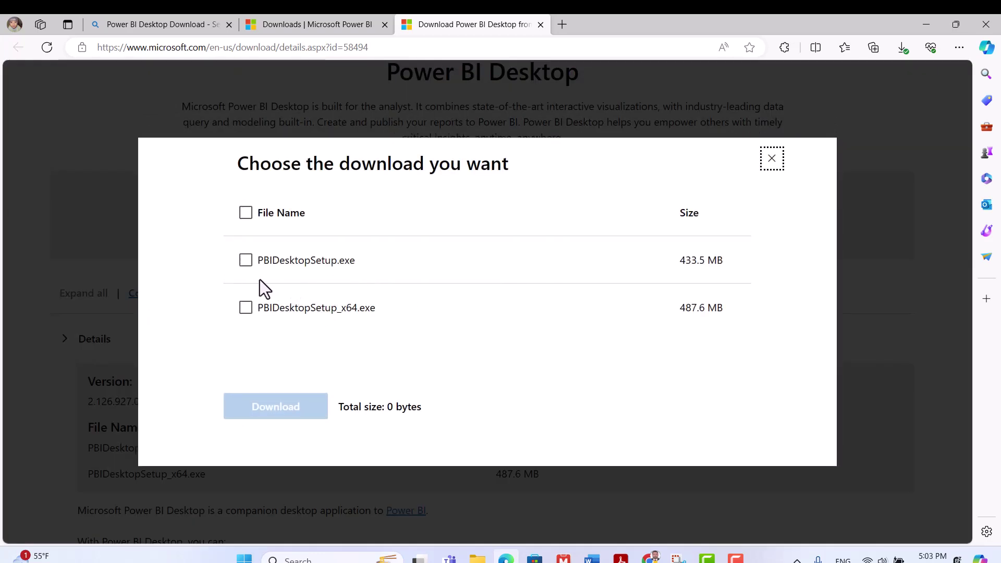
{"action": "left_click", "coordinate": [250, 266]}
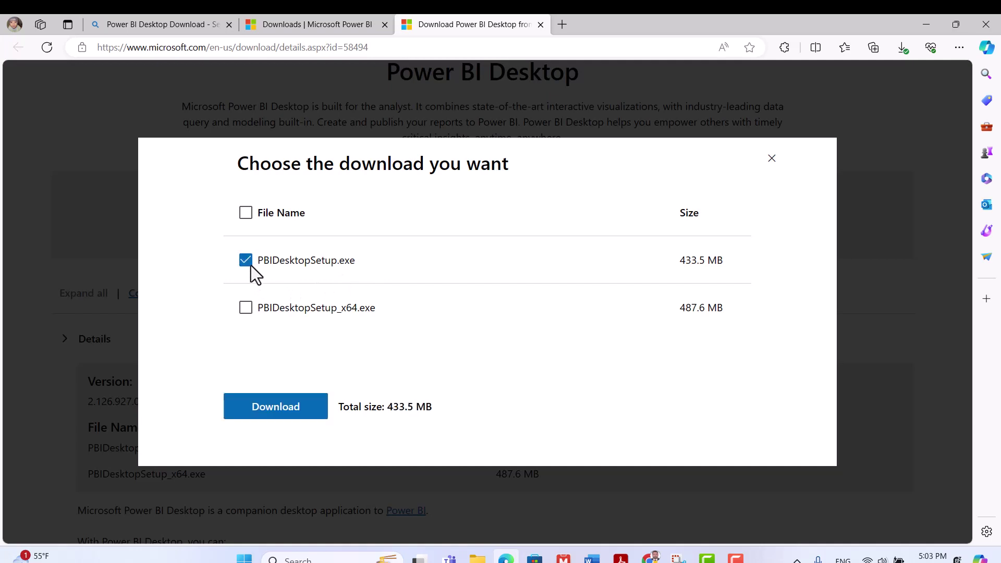
{"action": "left_click", "coordinate": [251, 265]}
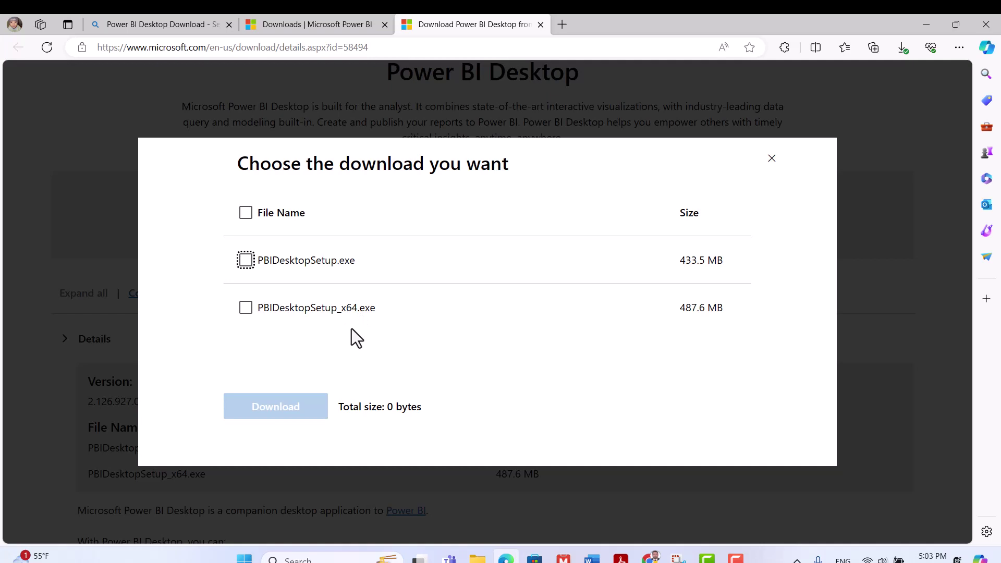
{"action": "left_click", "coordinate": [244, 310]}
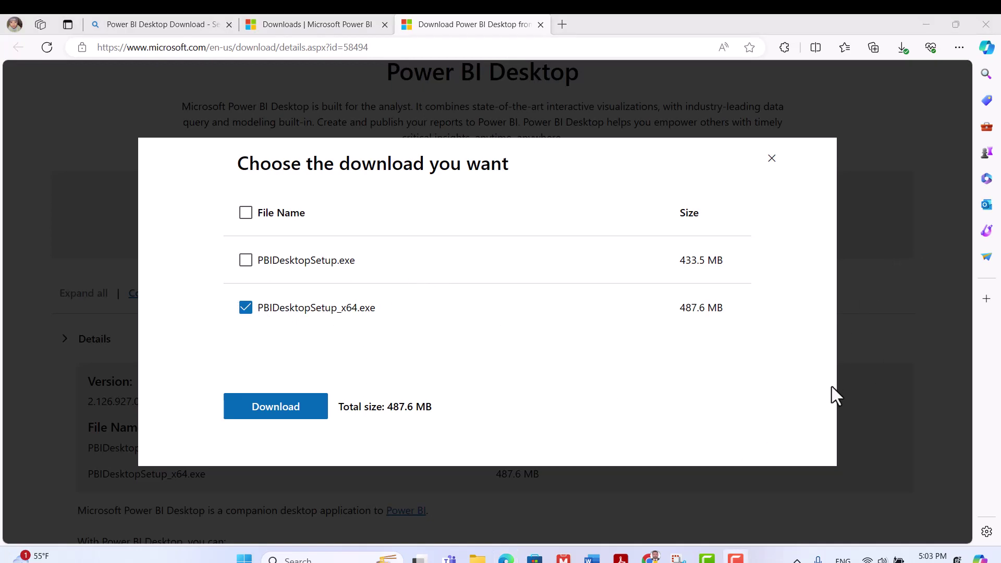
{"action": "left_click", "coordinate": [297, 408]}
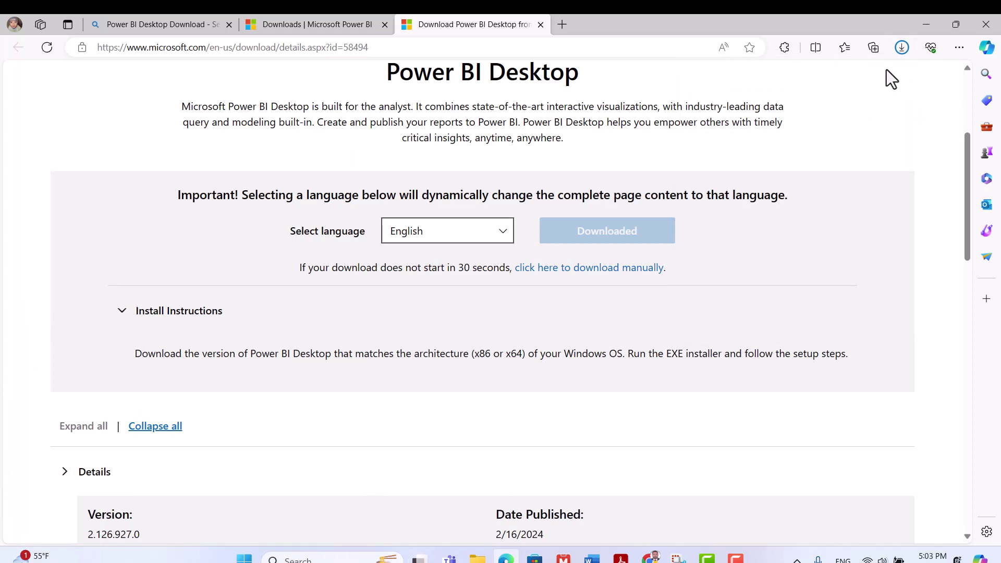
Check the browser's download list, switch to File Explorer's Downloads folder and run the PBIDesktopSetup_x64 installer.
{"action": "left_click", "coordinate": [904, 53]}
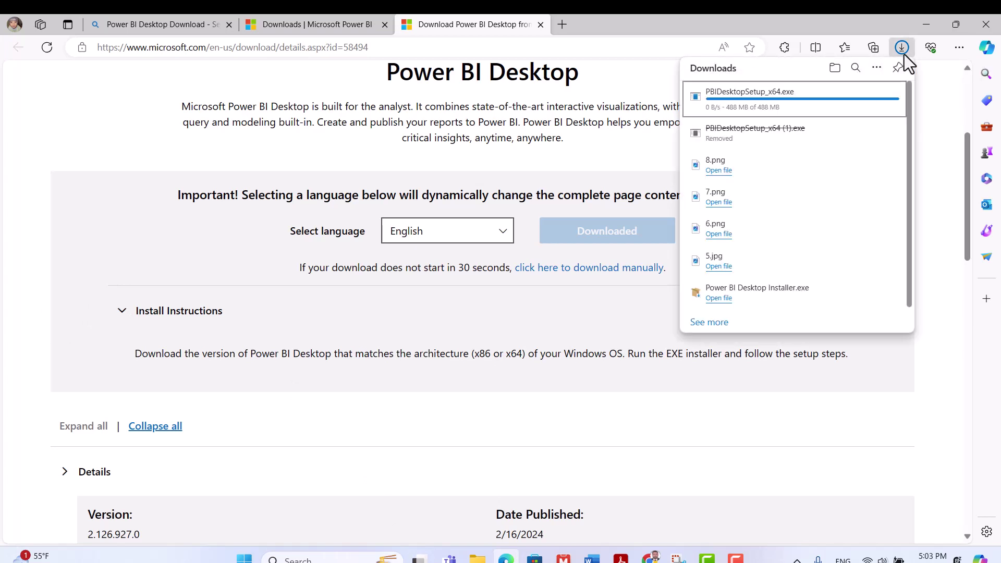
{"action": "left_click", "coordinate": [905, 54]}
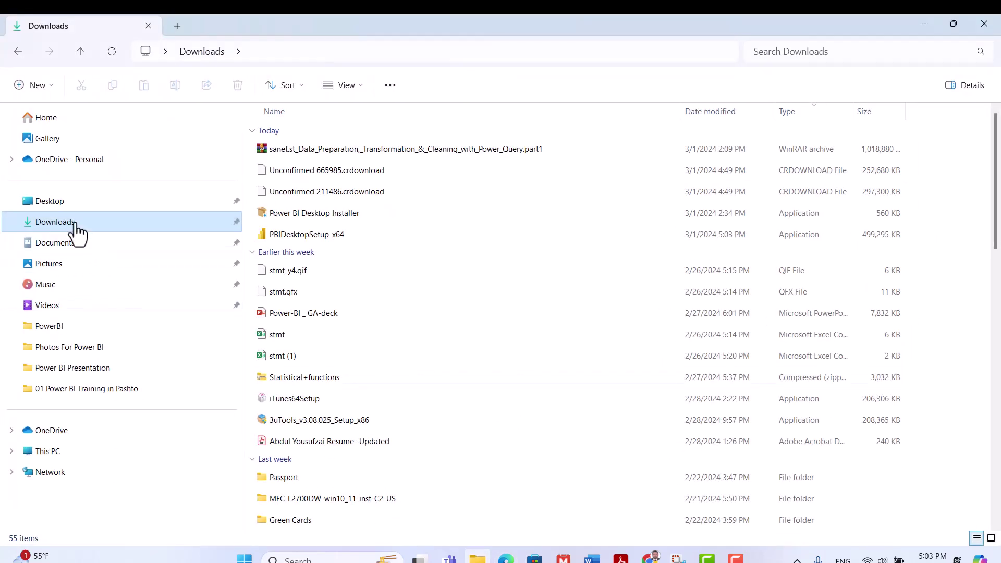
{"action": "left_click", "coordinate": [338, 248]}
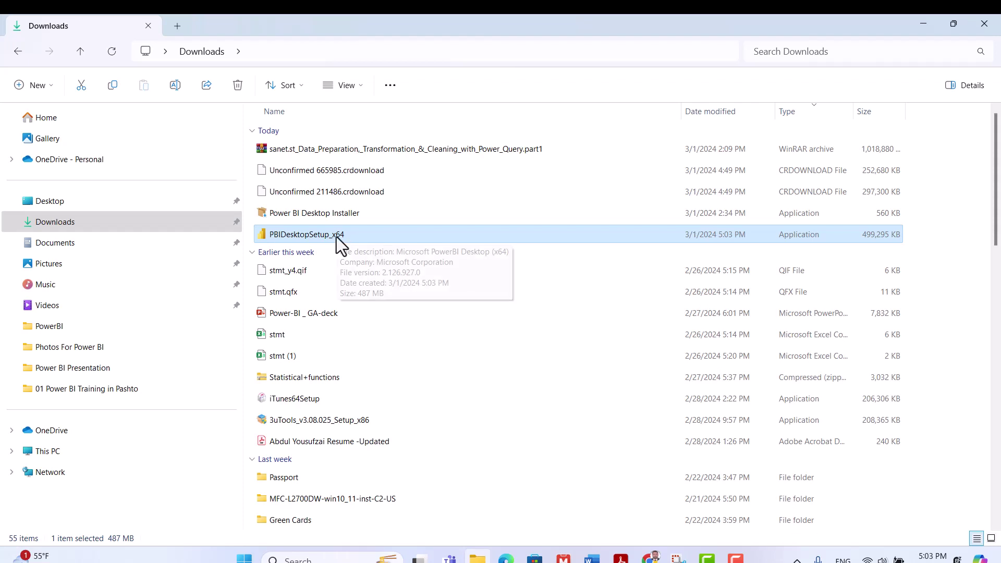
{"action": "double_click", "coordinate": [341, 238]}
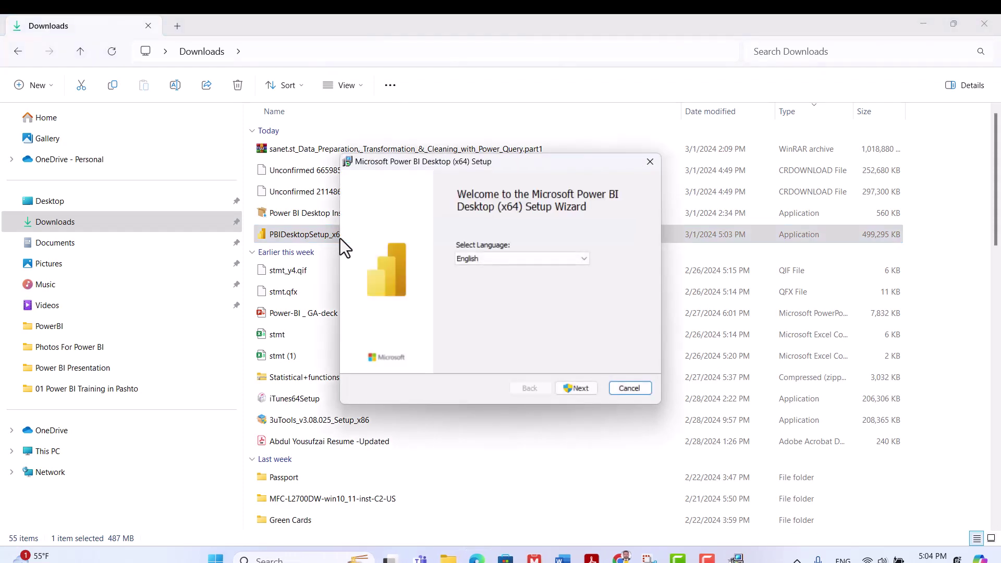
Review the available setup languages, keep English and continue with the Power BI Desktop setup wizard.
{"action": "left_click_drag", "start_coordinate": [484, 164], "coordinate": [308, 137]}
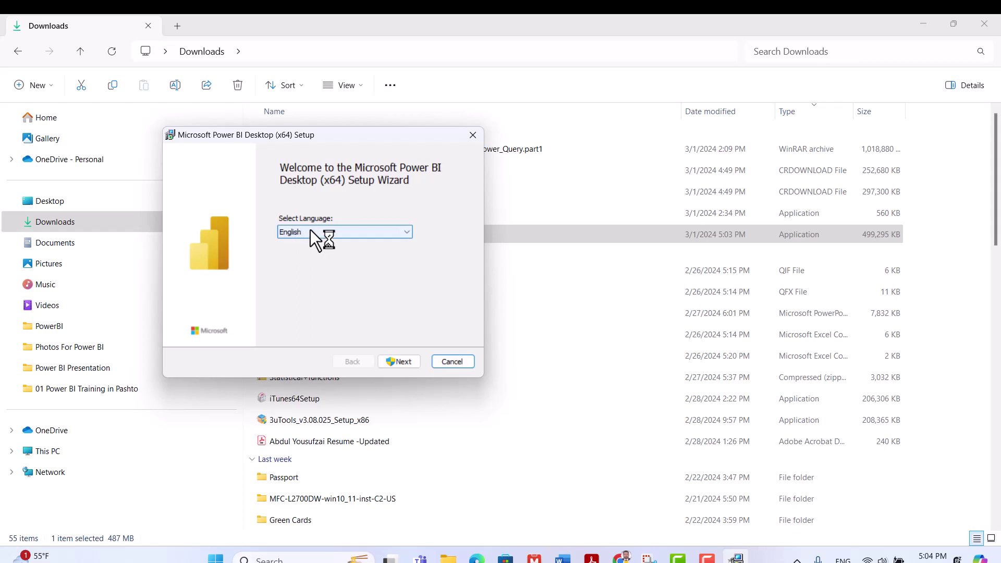
{"action": "left_click", "coordinate": [339, 231]}
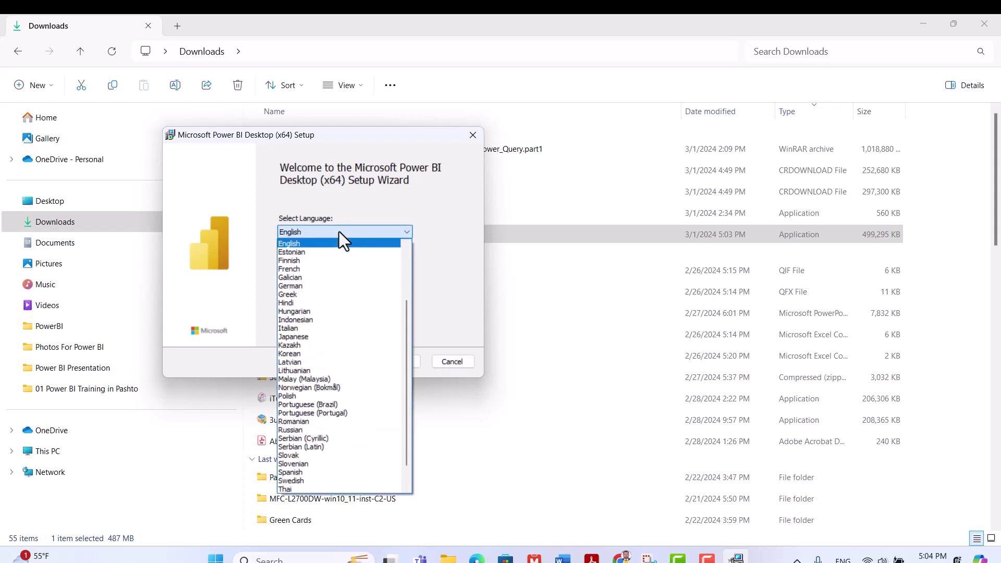
{"action": "left_click", "coordinate": [339, 232]}
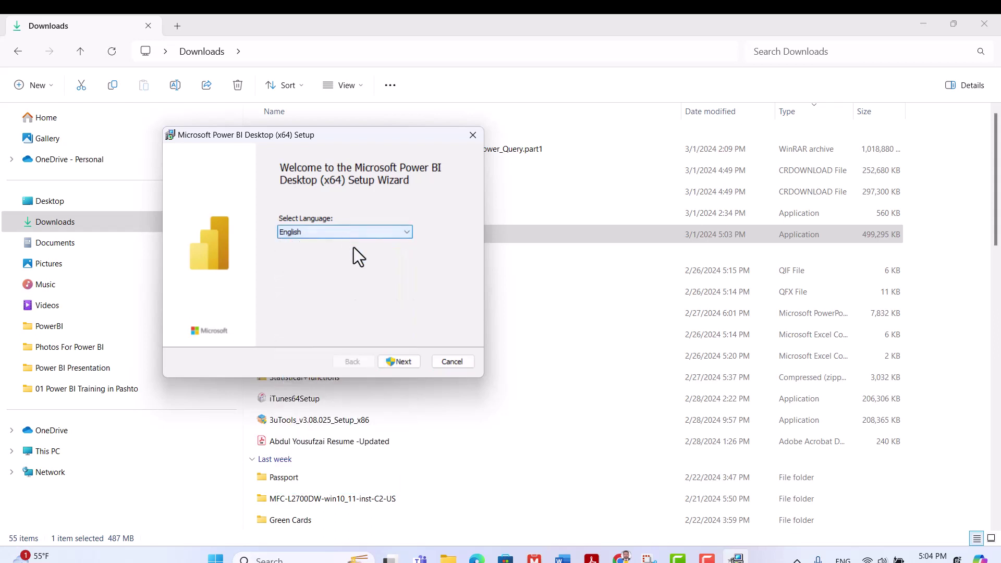
{"action": "left_click", "coordinate": [331, 232]}
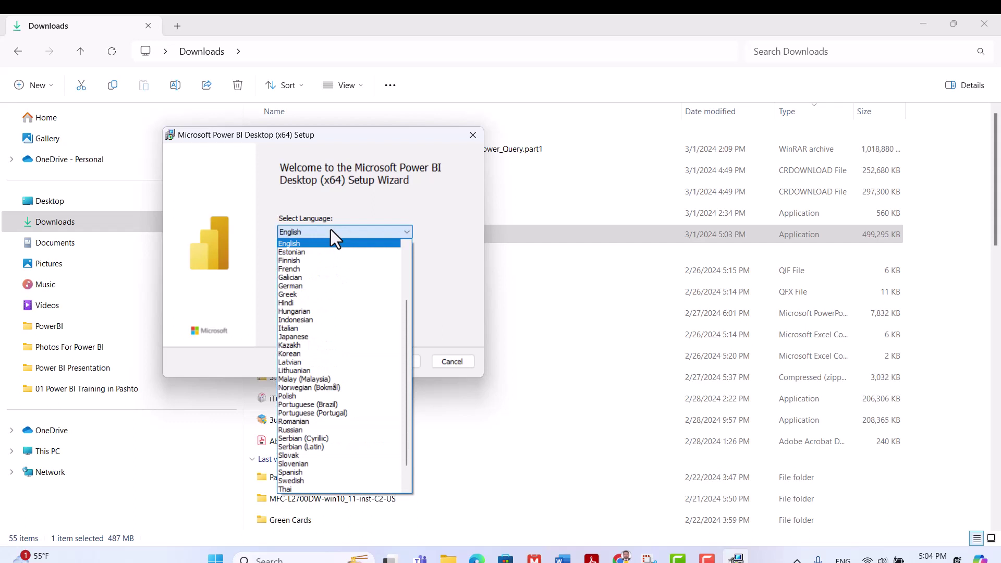
{"action": "left_click", "coordinate": [331, 231]}
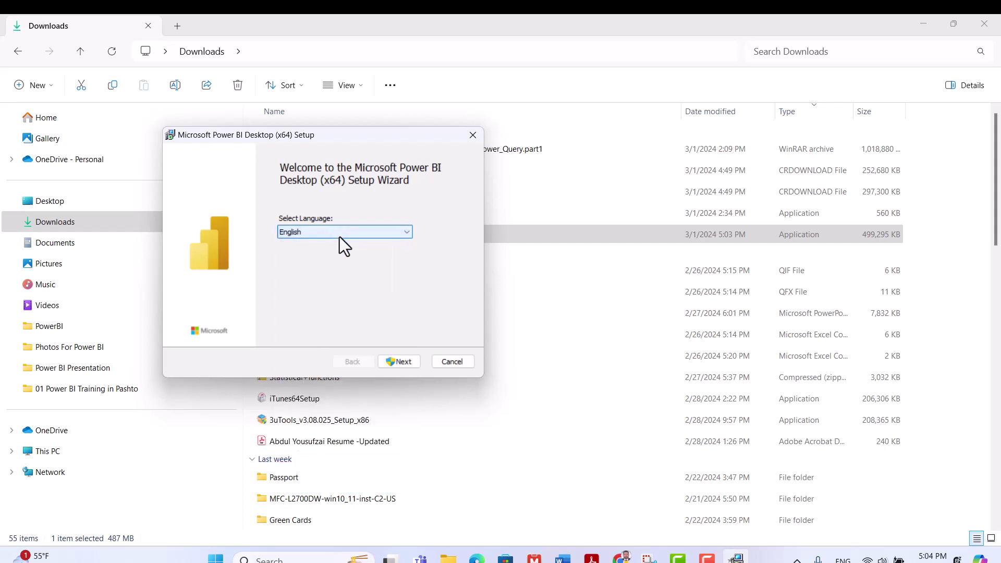
{"action": "left_click", "coordinate": [410, 367]}
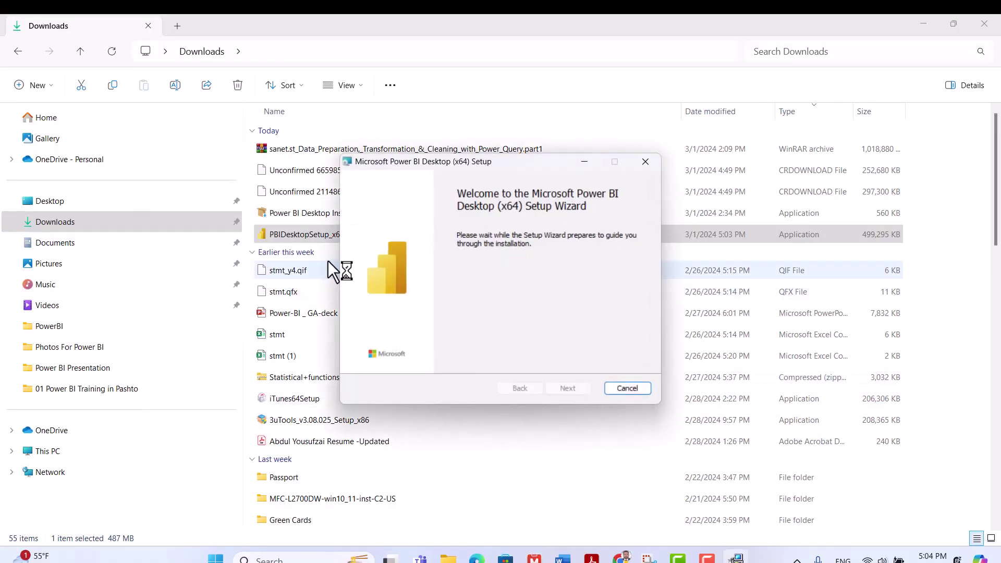
Proceed past the wizard's welcome page, accept the license agreement and review the default installation path on the destination folder page.
{"action": "left_click", "coordinate": [567, 397]}
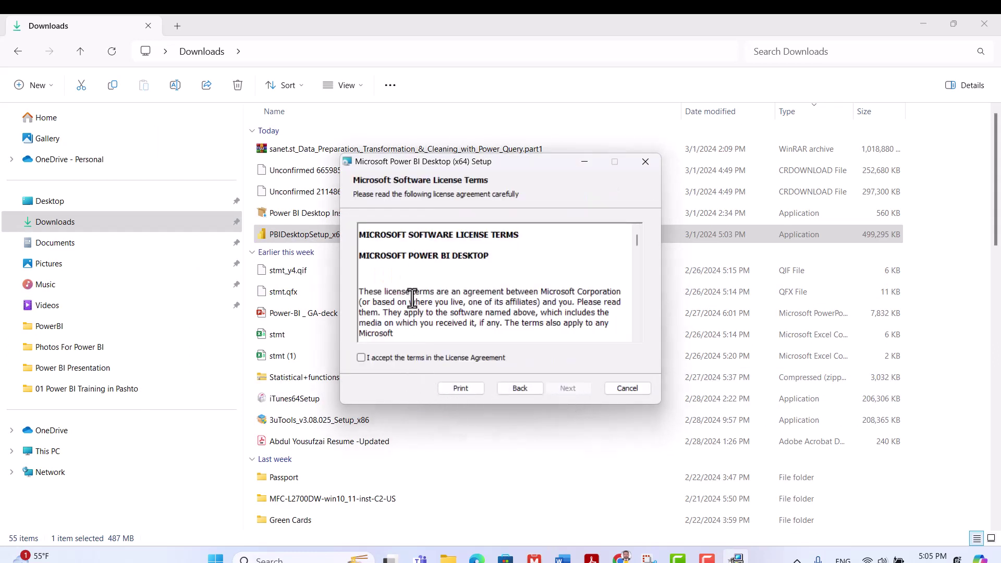
{"action": "left_click_drag", "start_coordinate": [635, 239], "coordinate": [632, 331]}
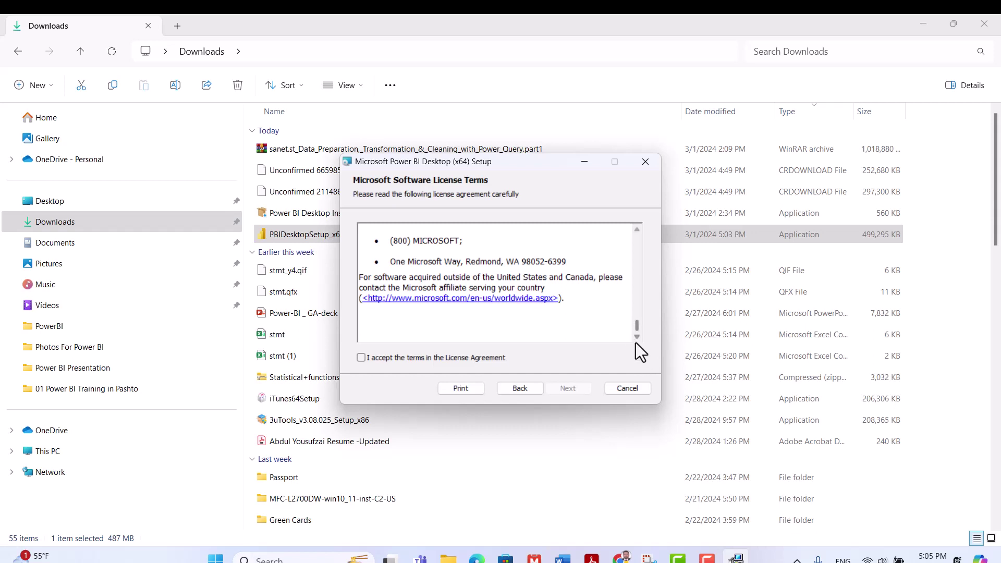
{"action": "left_click", "coordinate": [360, 358]}
{"action": "left_click", "coordinate": [563, 390]}
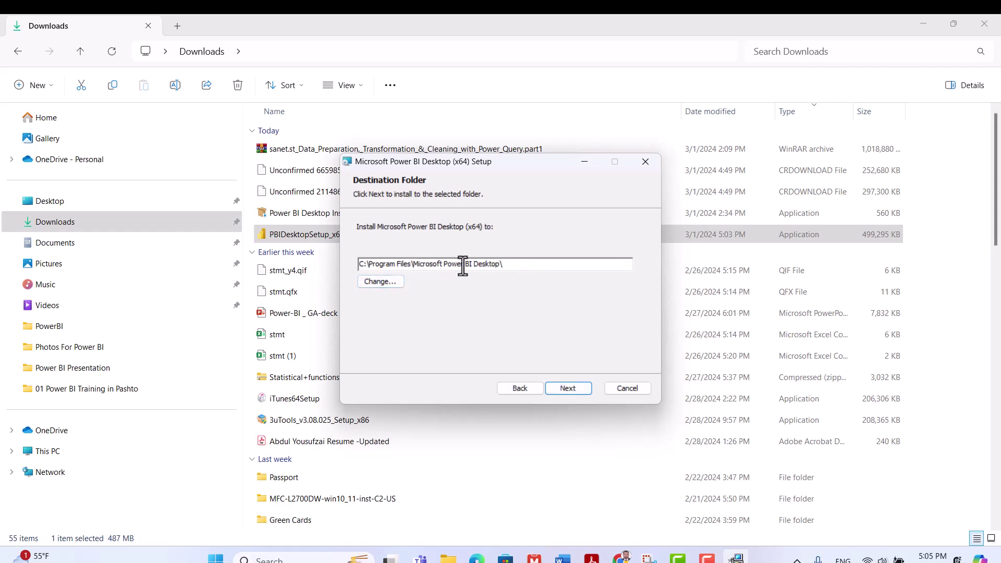
{"action": "left_click_drag", "start_coordinate": [502, 265], "coordinate": [361, 280]}
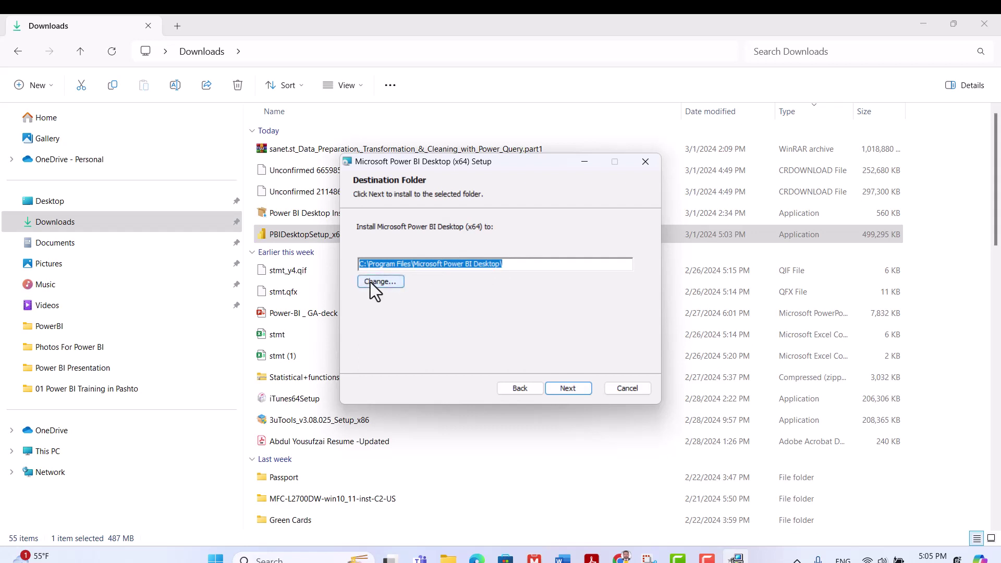
{"action": "left_click", "coordinate": [370, 282]}
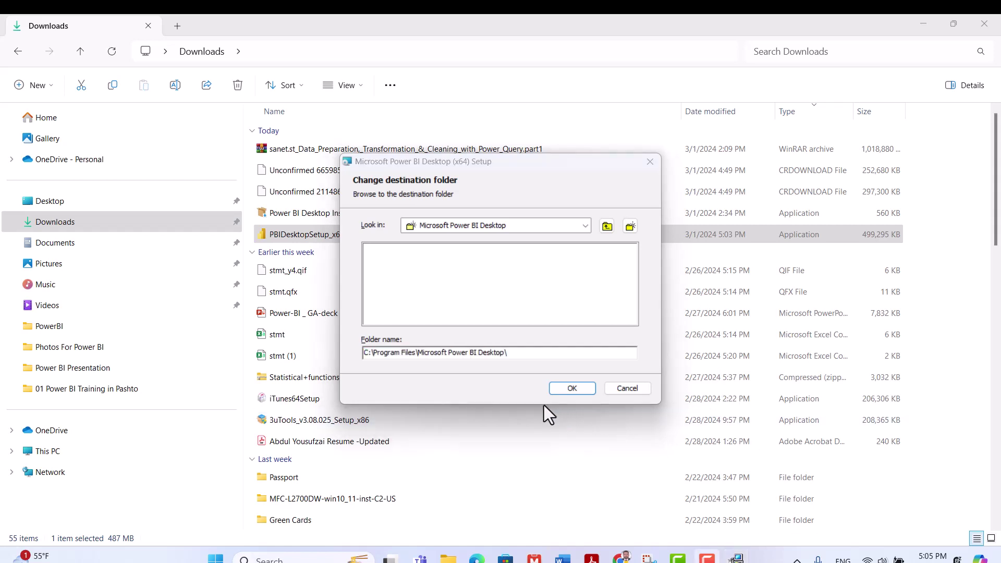
{"action": "left_click_drag", "start_coordinate": [479, 161], "coordinate": [385, 162]}
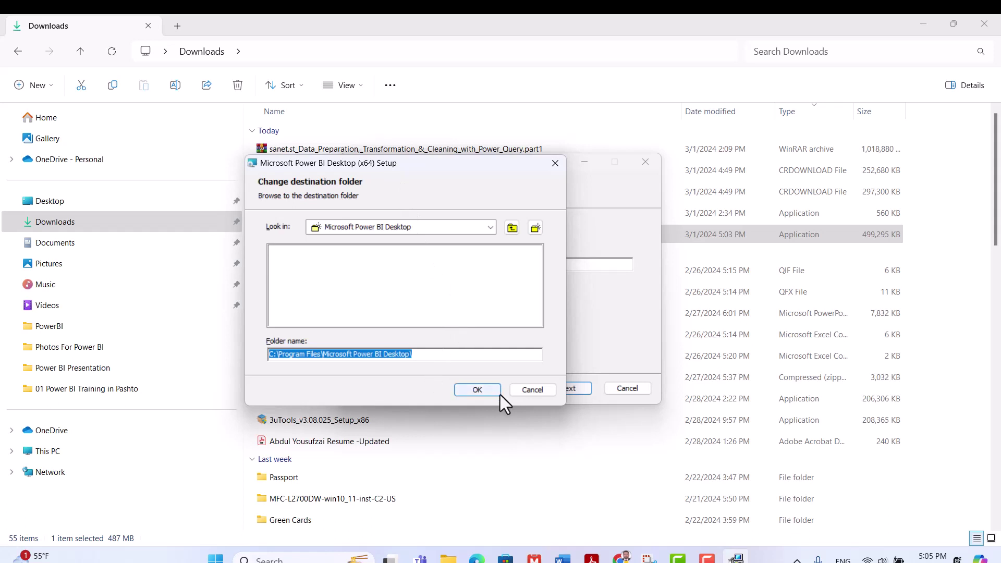
{"action": "left_click", "coordinate": [525, 392]}
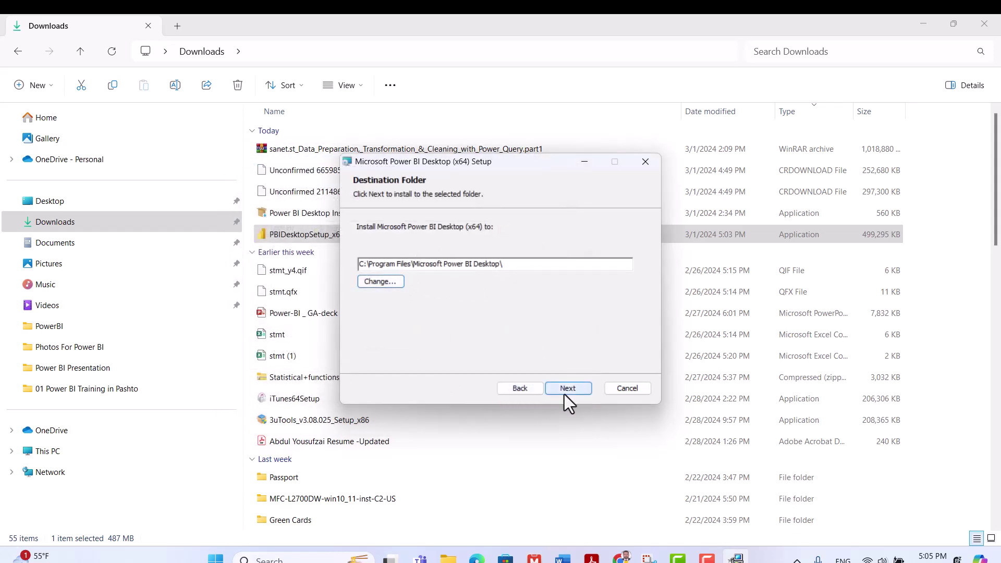
Install Power BI Desktop to the default folder with a desktop shortcut, and finish the setup wizard with the launch option kept on.
{"action": "left_click_drag", "start_coordinate": [500, 164], "coordinate": [431, 124]}
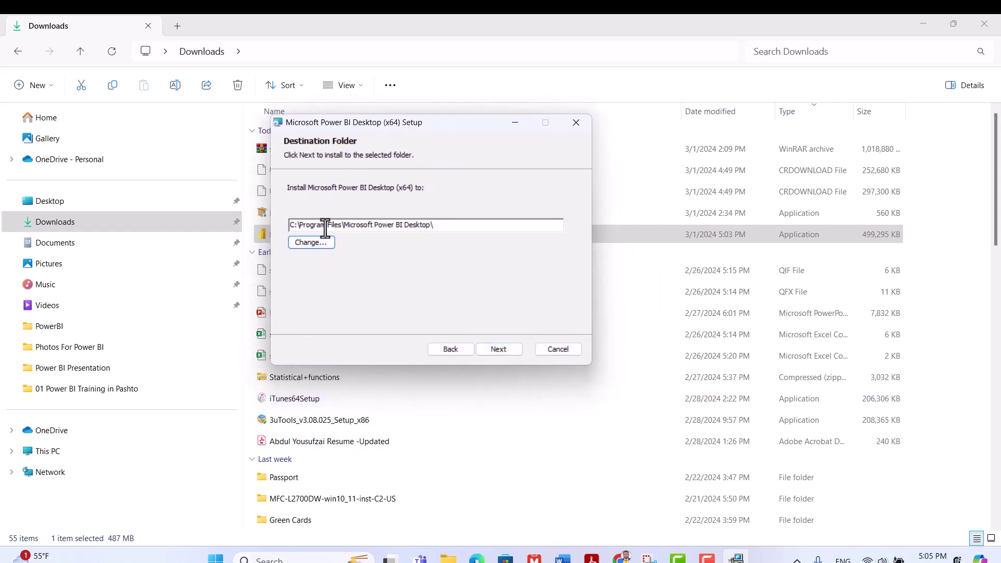
{"action": "left_click", "coordinate": [497, 352]}
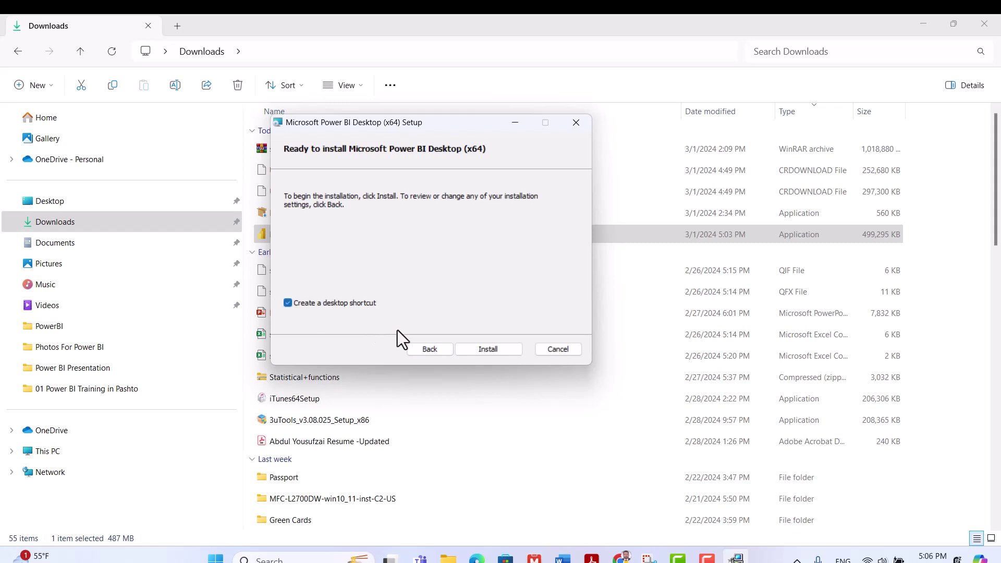
{"action": "left_click", "coordinate": [487, 353]}
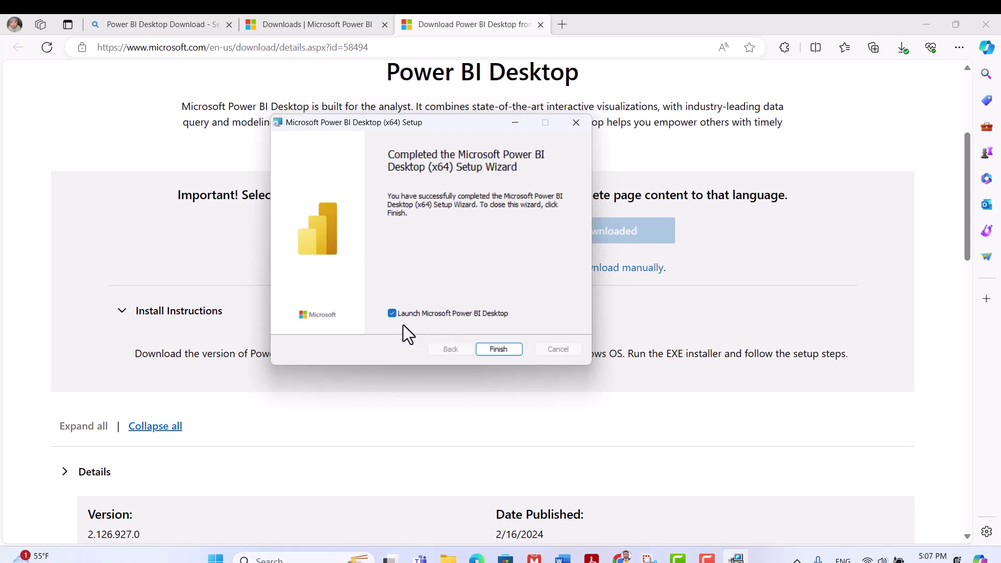
{"action": "left_click", "coordinate": [499, 350]}
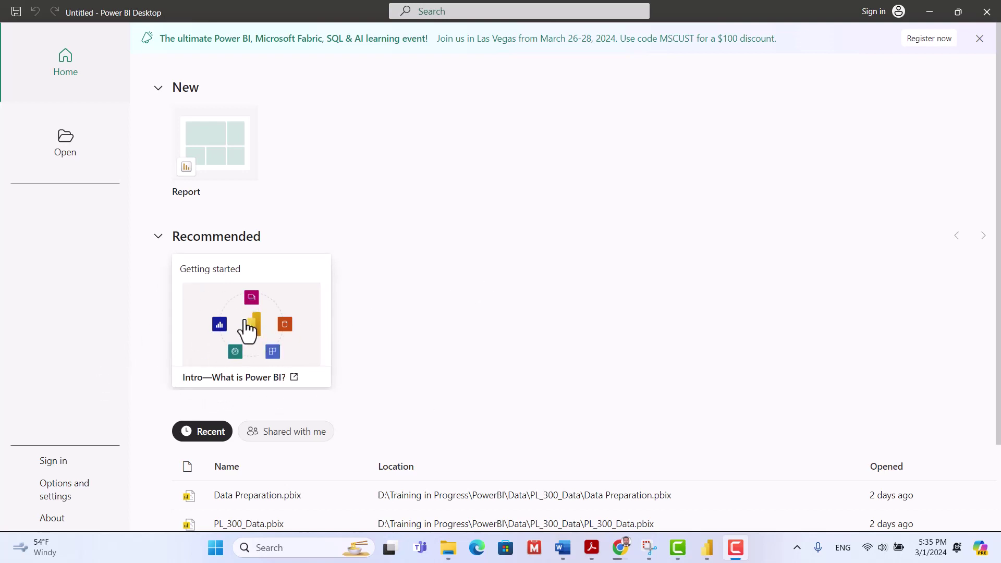
Review the recommended content and recent files on Power BI Desktop's start page and create a new blank report.
{"action": "scroll", "coordinate": [284, 335], "scroll_direction": "down", "scroll_amount": 1}
{"action": "scroll", "coordinate": [283, 336], "scroll_direction": "down", "scroll_amount": 1}
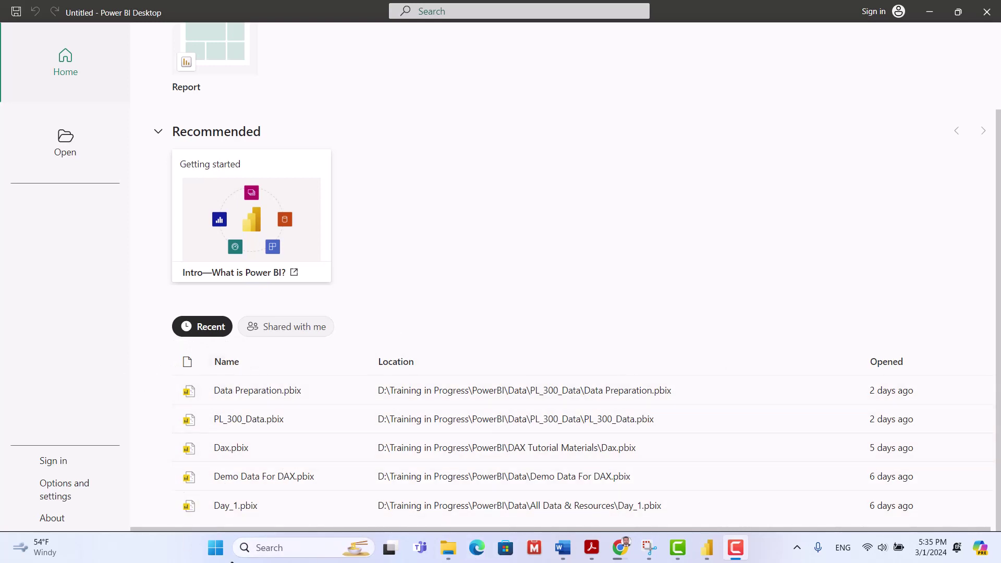
{"action": "scroll", "coordinate": [423, 259], "scroll_direction": "up", "scroll_amount": 2}
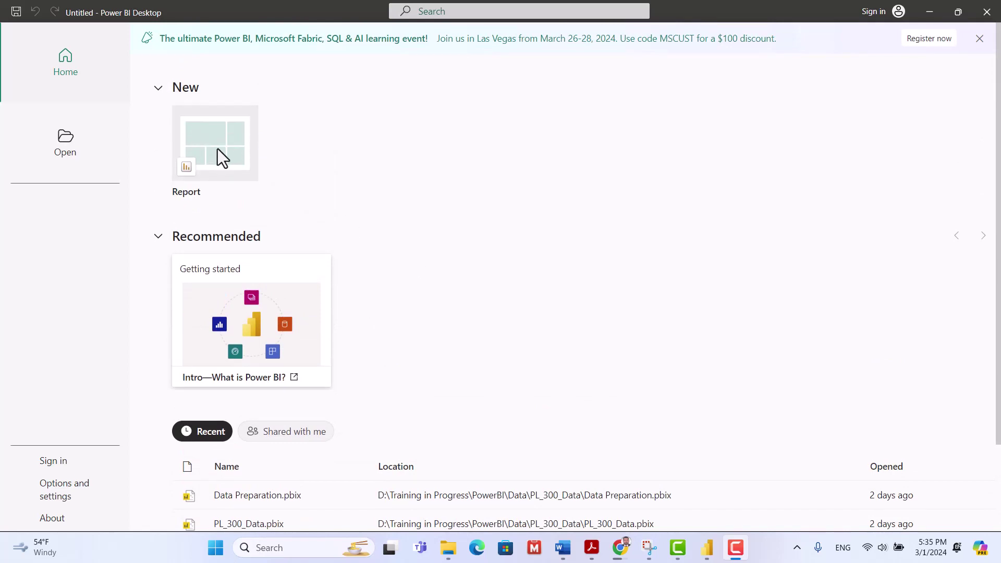
{"action": "left_click", "coordinate": [217, 151]}
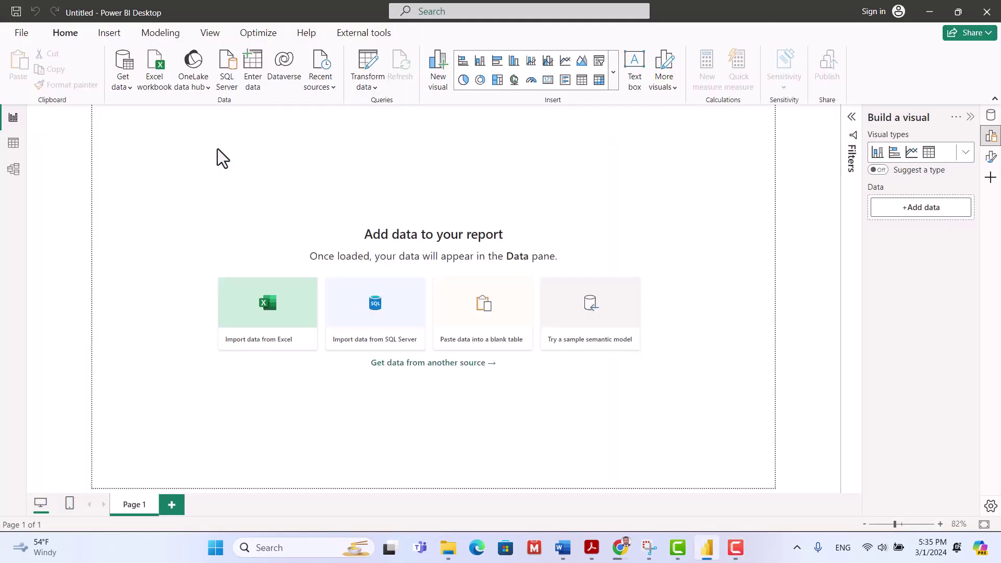